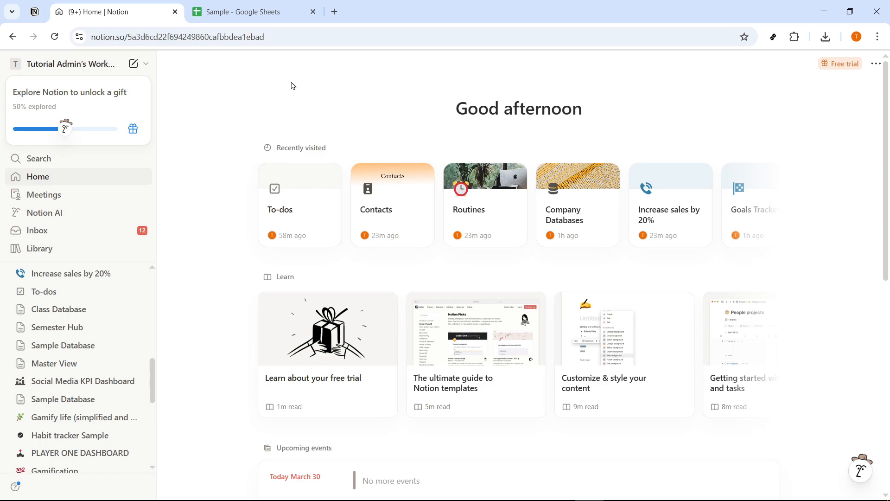
Step: Switch to the Sample spreadsheet in Google Sheets and open the marketplace for getting add-ons
click(255, 5)
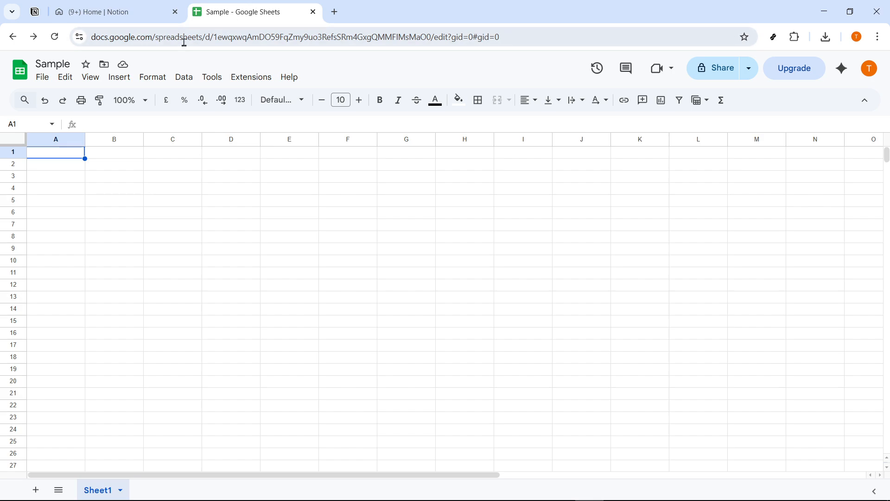
drag(545, 41, 51, 52)
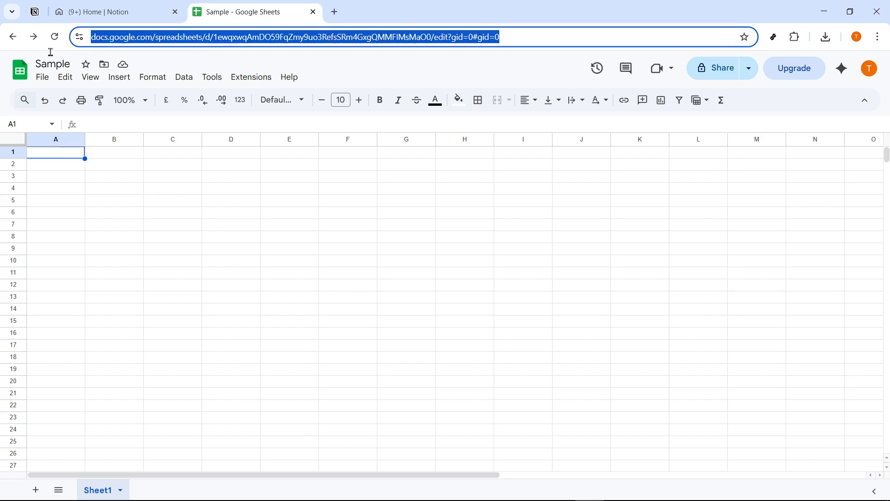
click(334, 71)
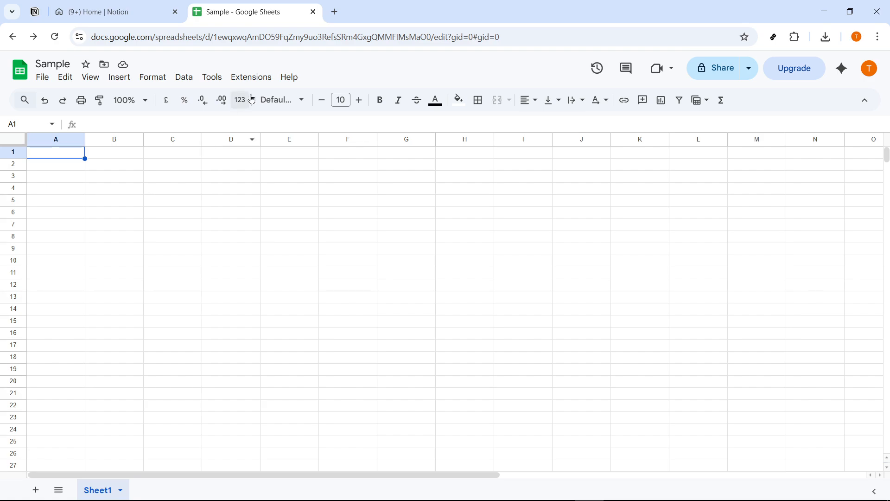
click(259, 79)
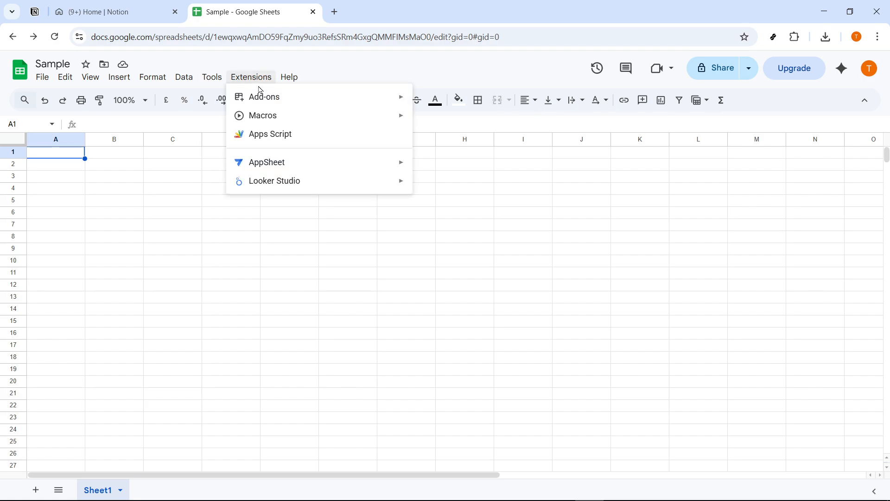
mouse_move(258, 95)
click(471, 103)
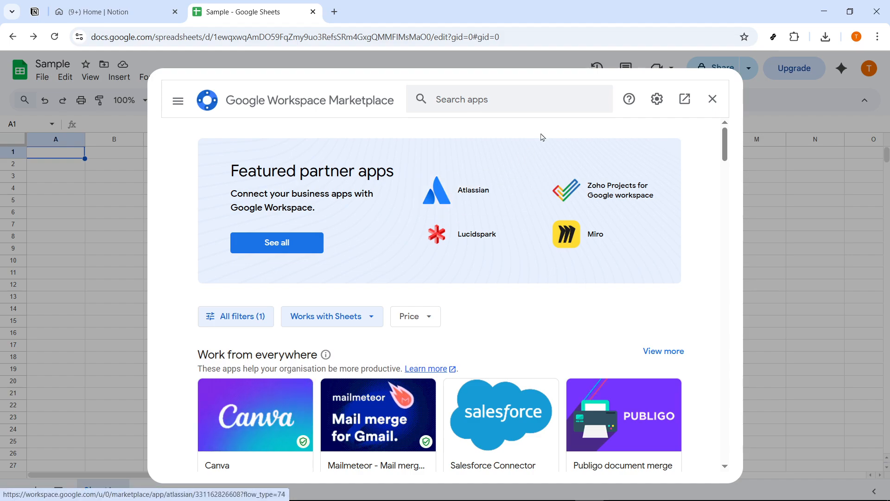
Step: Search the marketplace for Coefficient and open the "Coefficient: Salesforce, HubSpot Data Connector" listing
click(541, 95)
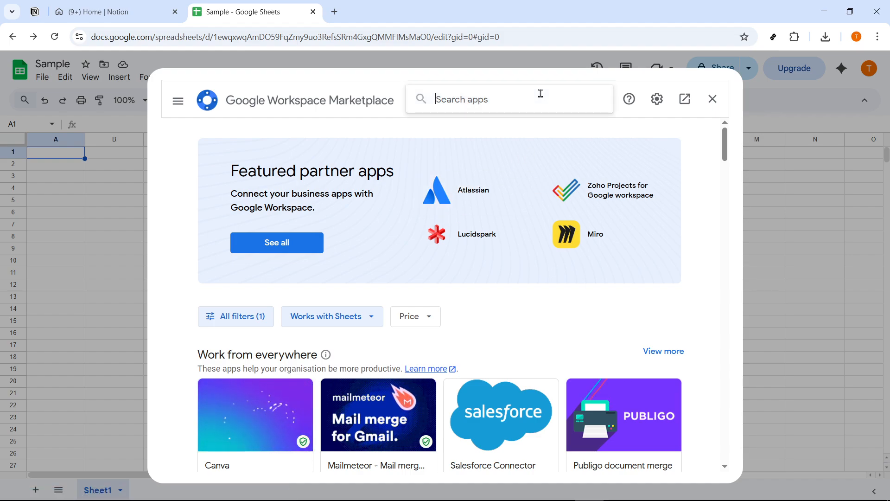
text(coe)
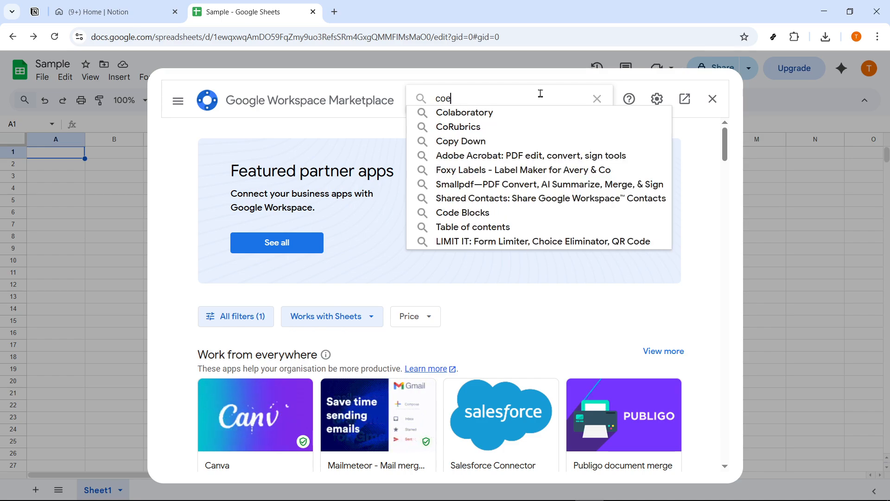
click(513, 114)
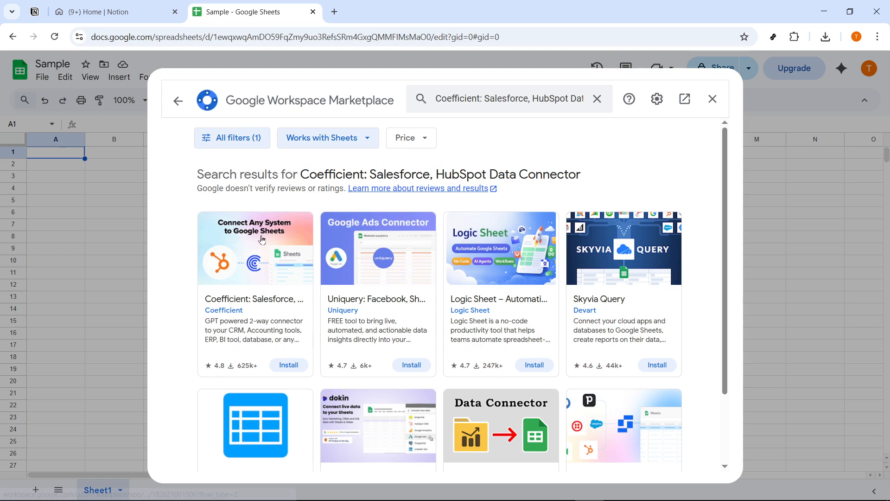
click(221, 262)
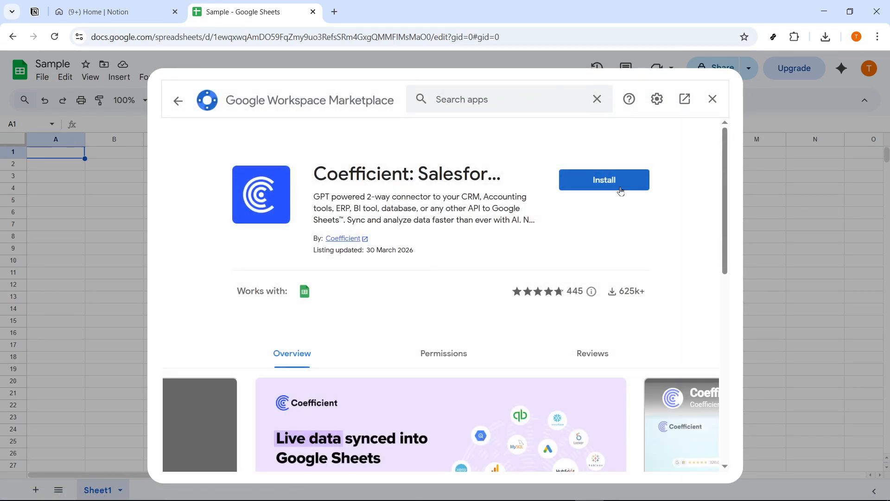
Step: Start installing the Coefficient add-on and proceed through the Google account sign-in consent
click(618, 186)
click(514, 344)
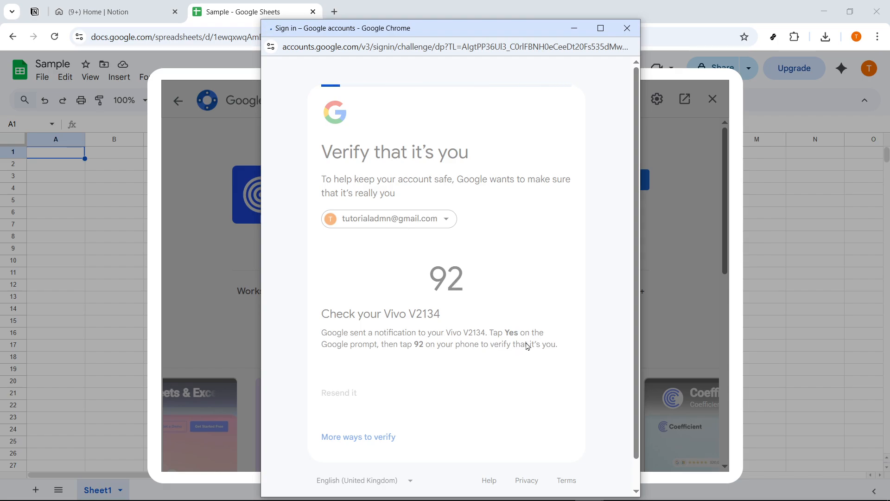
scroll(541, 332, down, 1)
scroll(533, 359, down, 3)
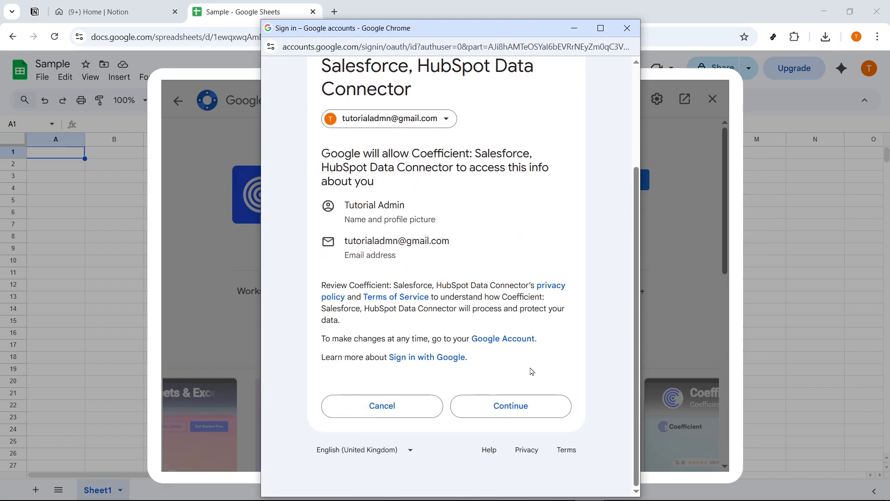
scroll(536, 394, up, 3)
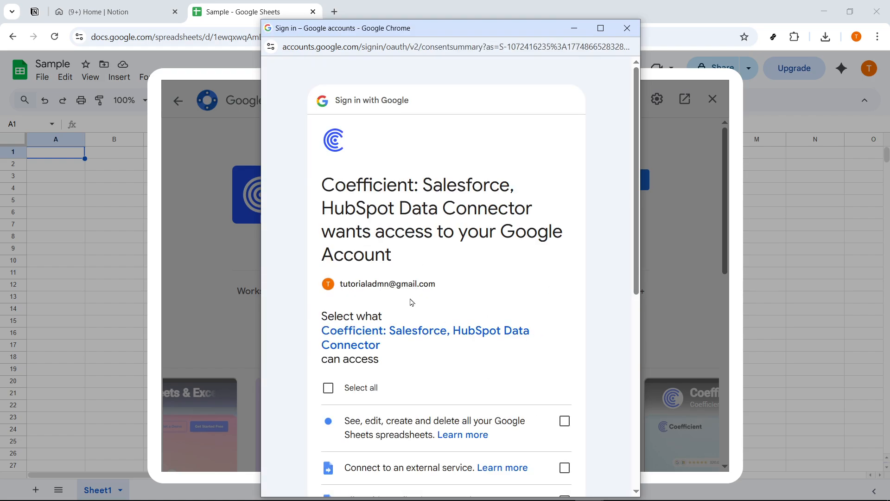
Step: Grant Coefficient all the requested Google permissions, complete the installation and close the marketplace
click(389, 380)
scroll(538, 392, down, 5)
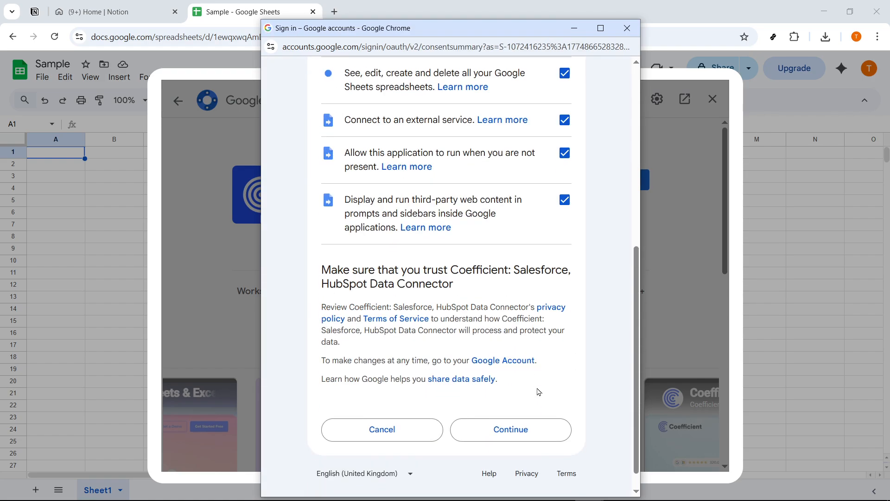
click(520, 431)
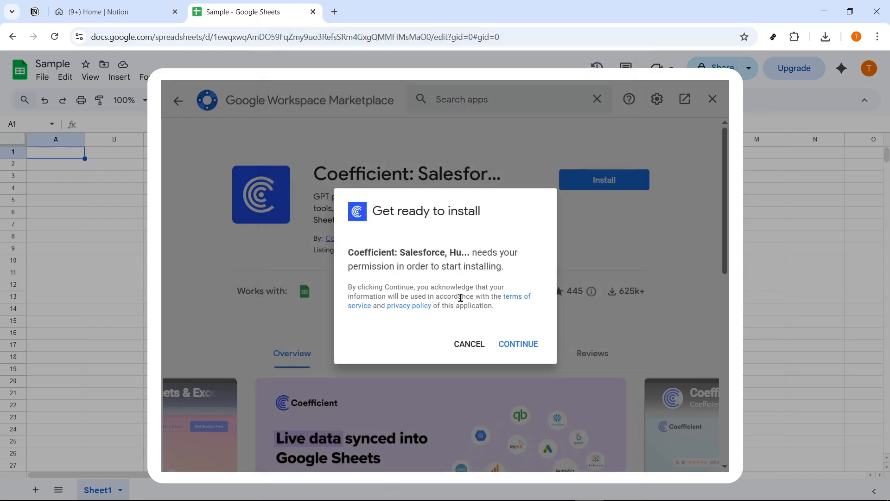
click(519, 342)
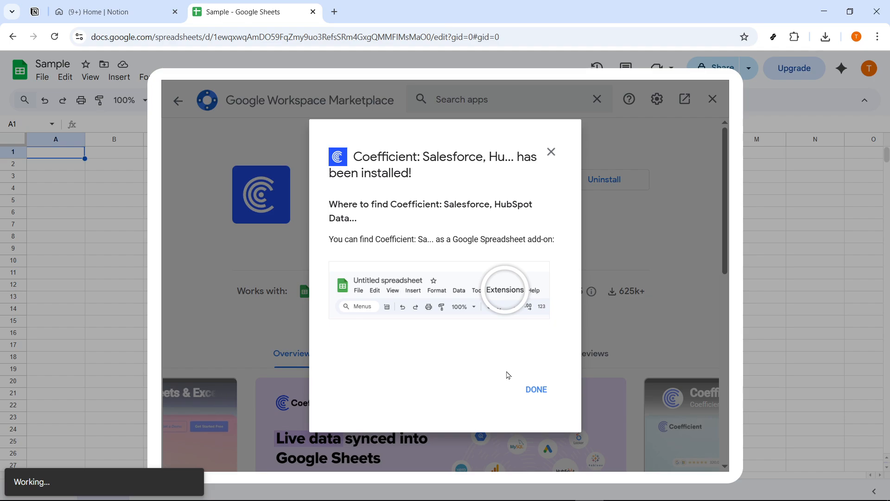
click(534, 389)
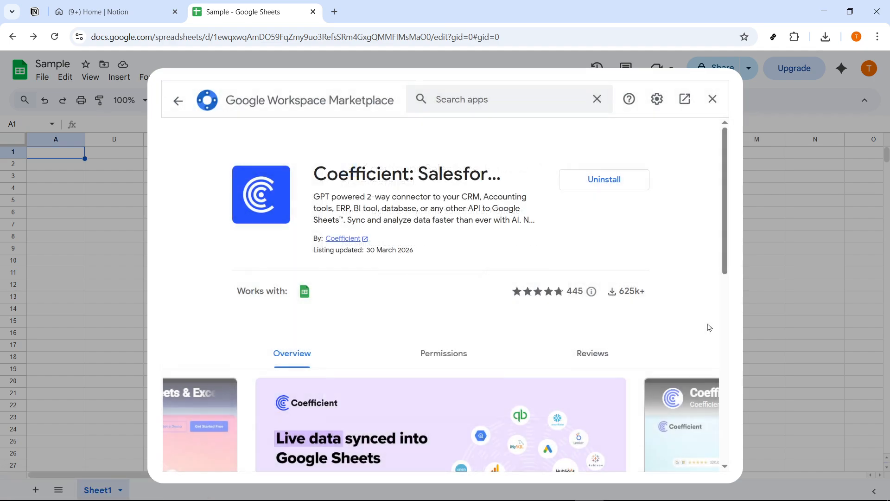
click(714, 100)
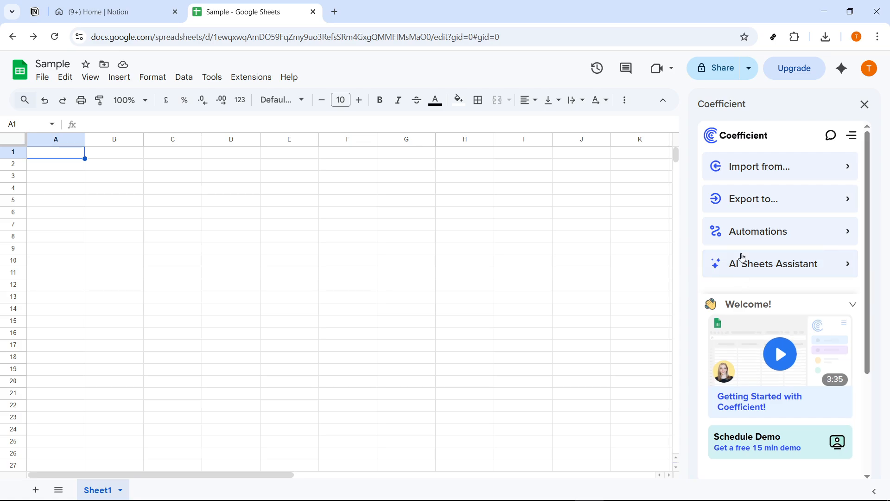
Step: Choose Notion as the import source in Coefficient and start authorizing the connection
click(742, 172)
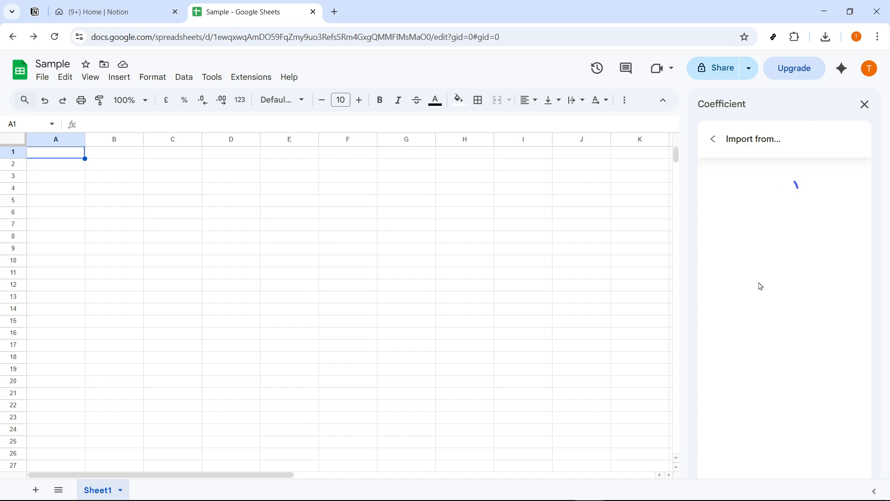
scroll(761, 245, down, 5)
scroll(759, 242, up, 1)
scroll(759, 243, up, 3)
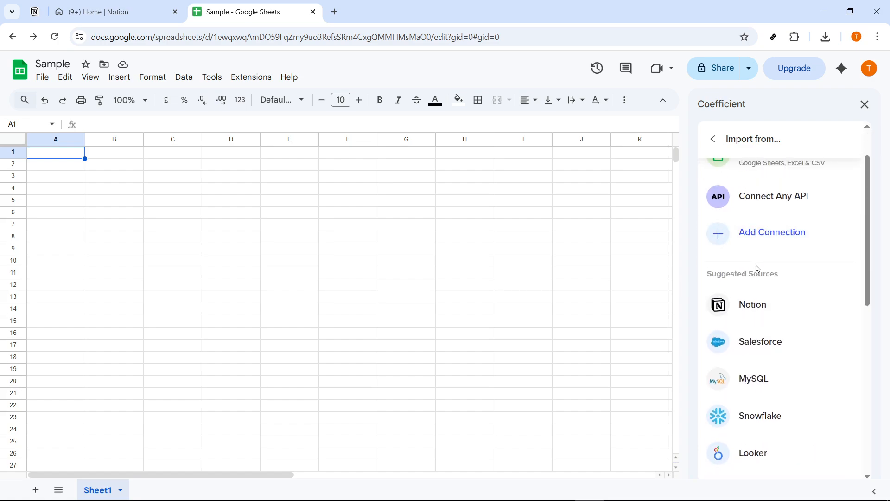
click(752, 304)
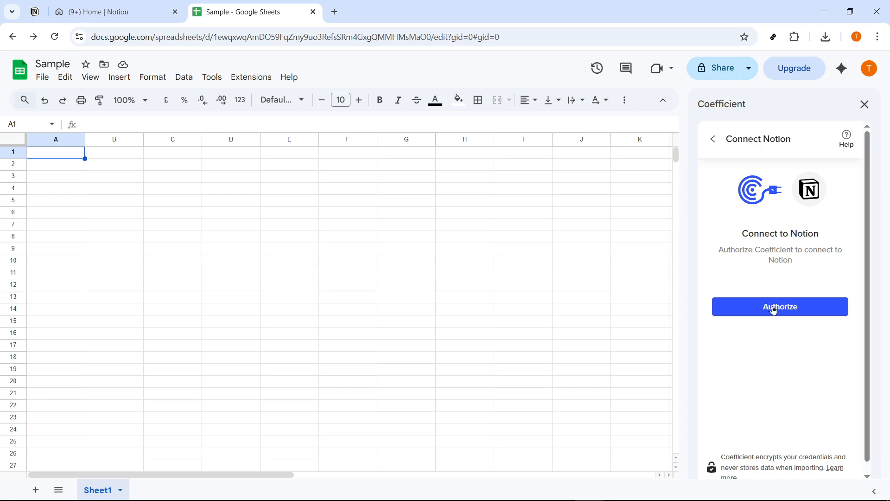
click(774, 308)
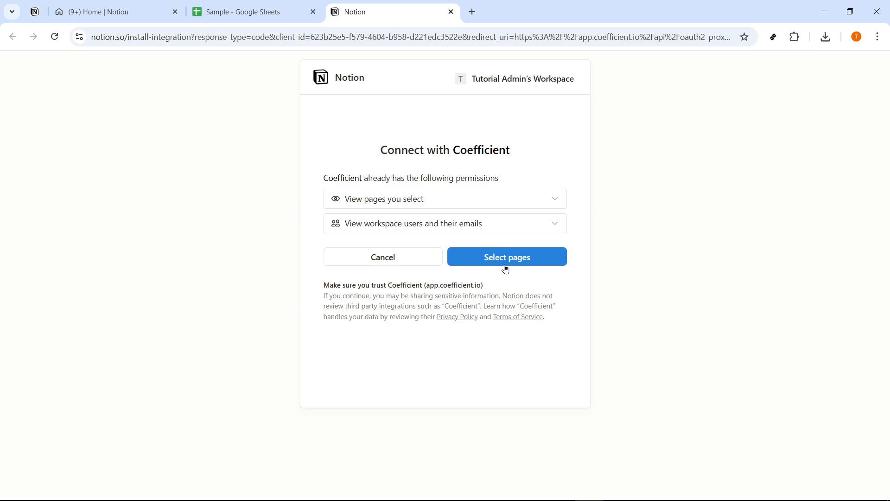
Step: Proceed to selecting pages for Coefficient and expand the teamspaces and the workspace HQ page list
click(503, 260)
click(392, 202)
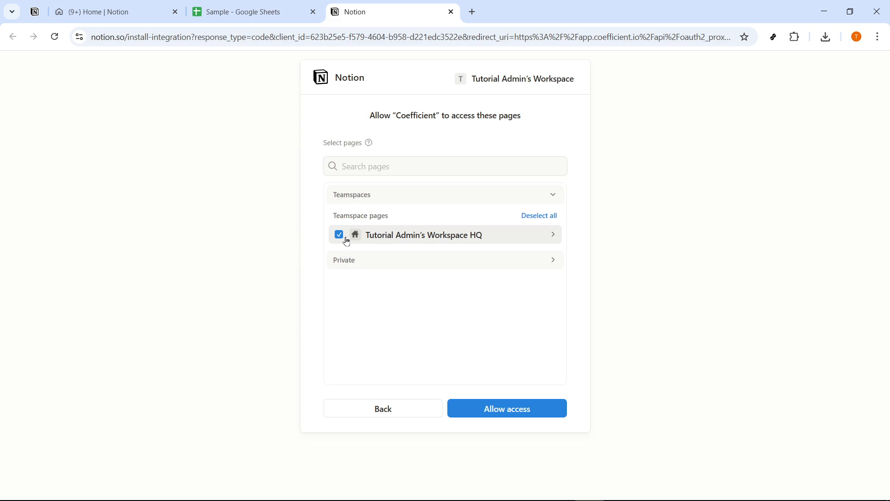
click(450, 236)
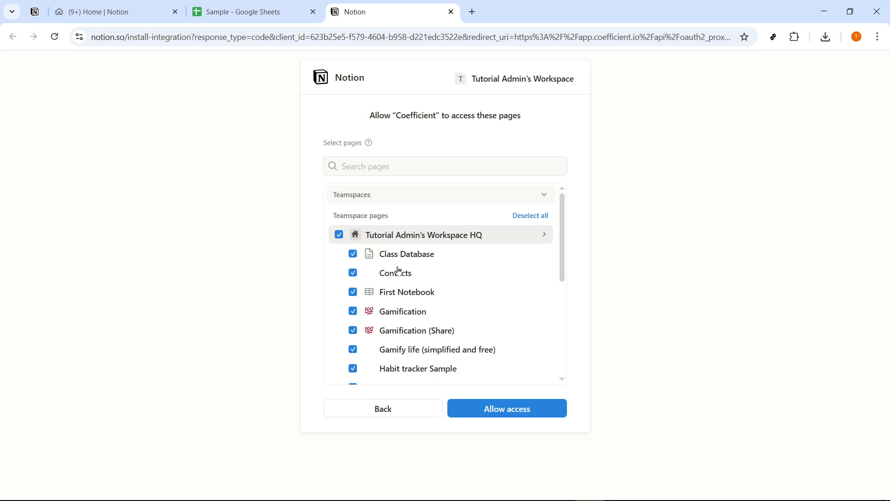
Step: Try limiting Coefficient's access to the Class Database page, and reselect every page of the workspace HQ teamspace
click(339, 235)
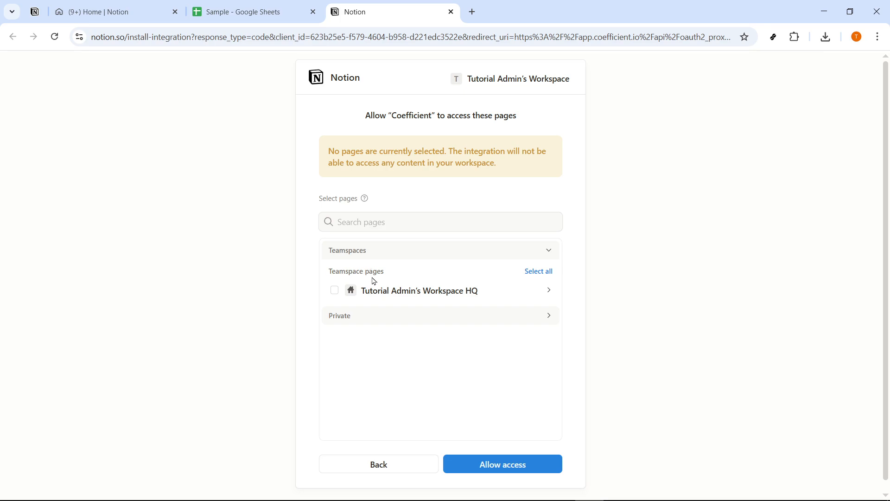
click(379, 290)
click(349, 313)
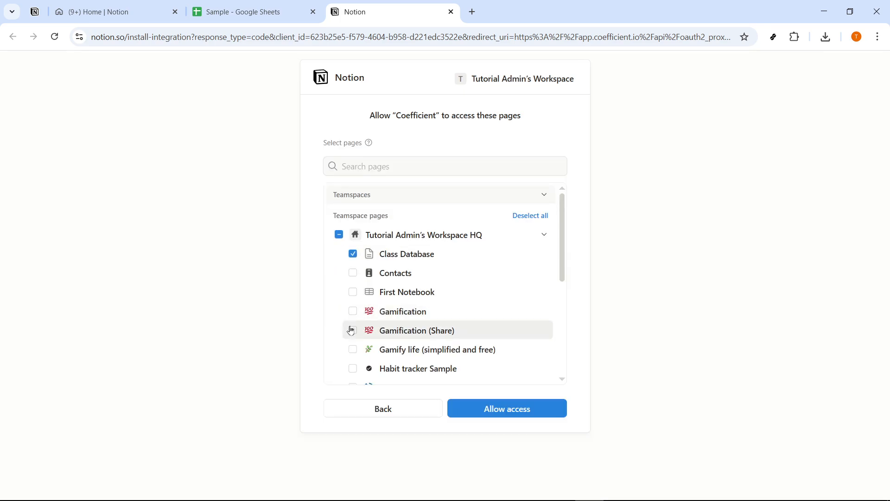
click(339, 235)
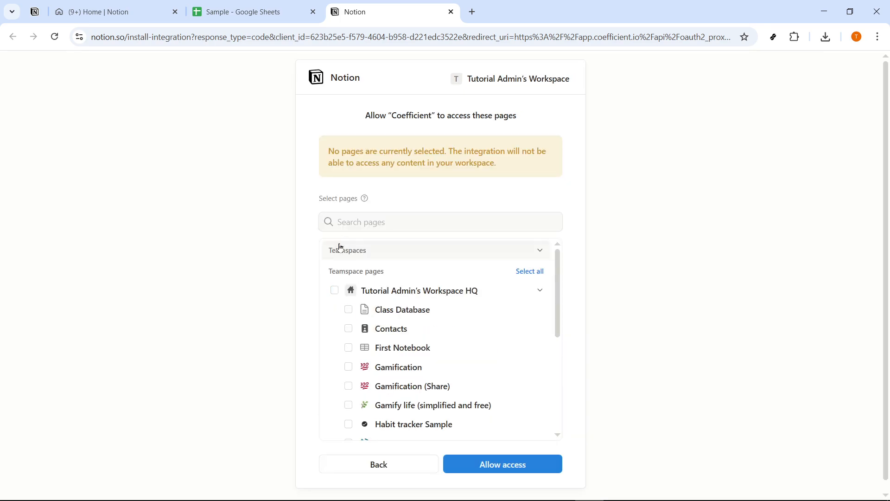
click(335, 290)
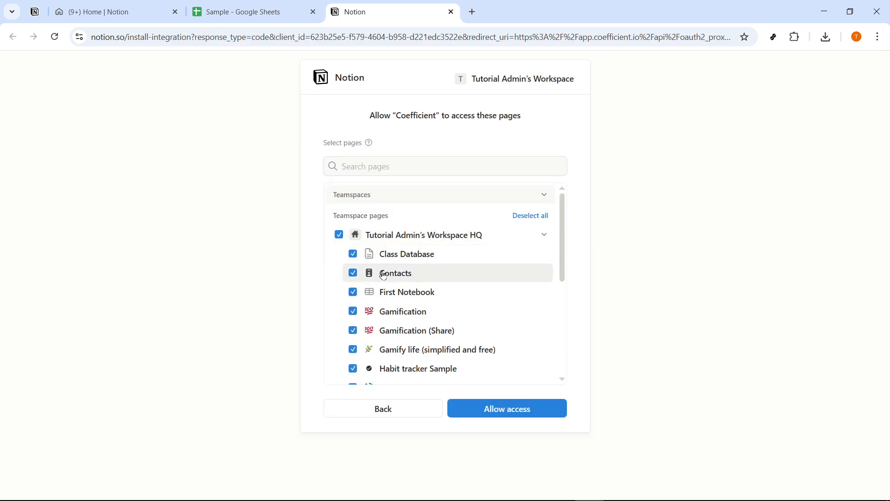
Step: Keep all workspace HQ pages from Class Database to WORKOUT TRACKER selected and allow Coefficient access to them
click(353, 255)
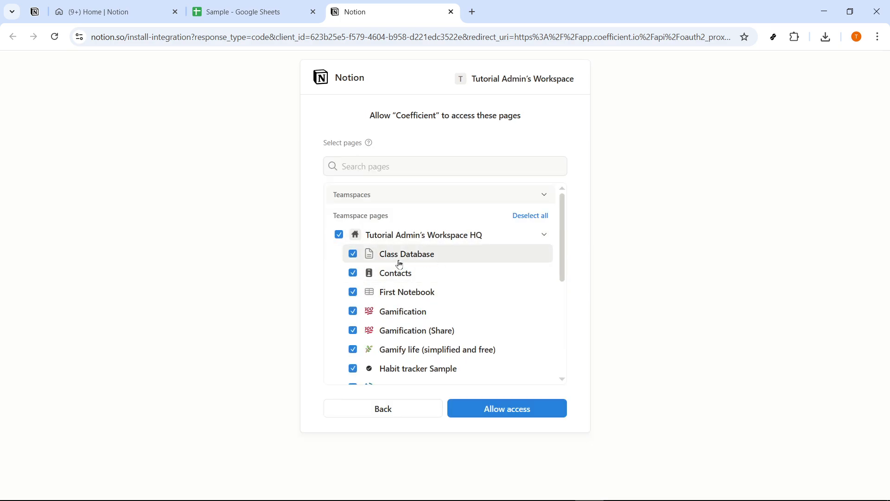
scroll(445, 287, down, 5)
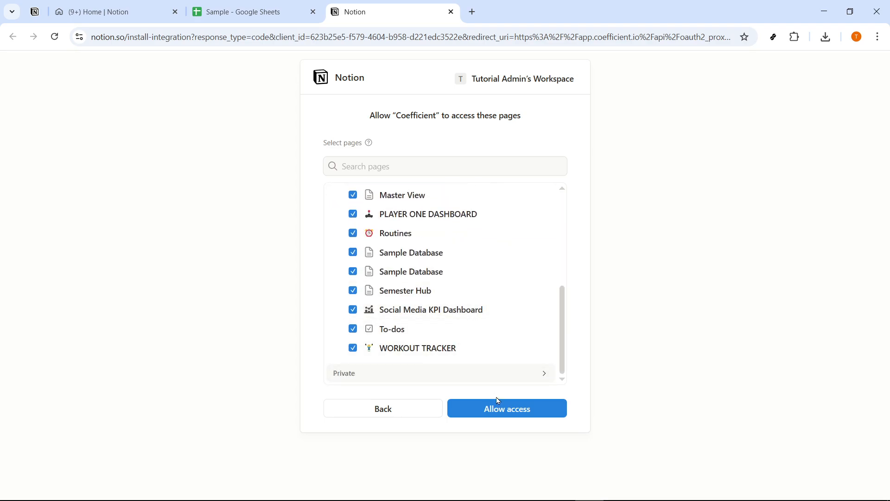
click(509, 412)
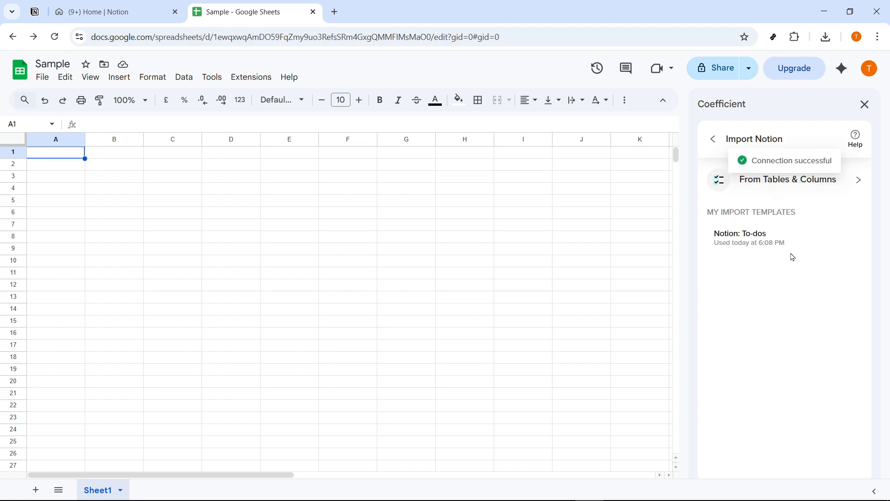
Step: Start a Notion import from tables and columns using the First Notebook database
click(771, 187)
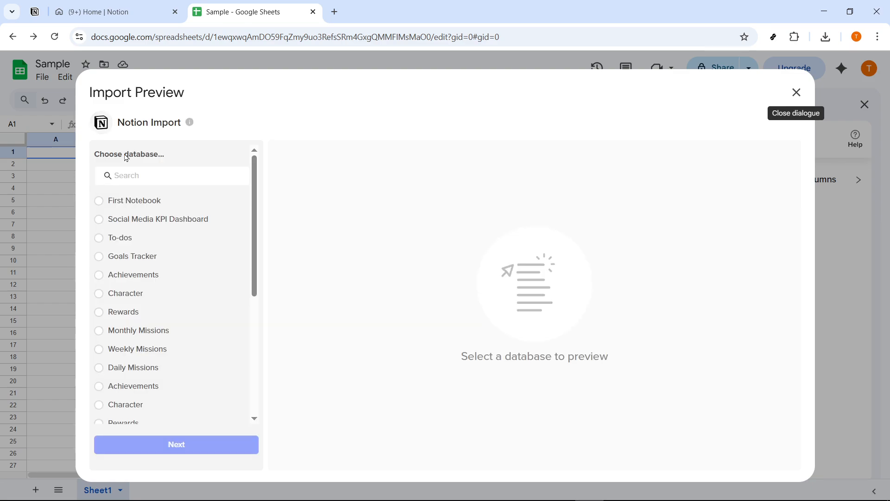
click(133, 200)
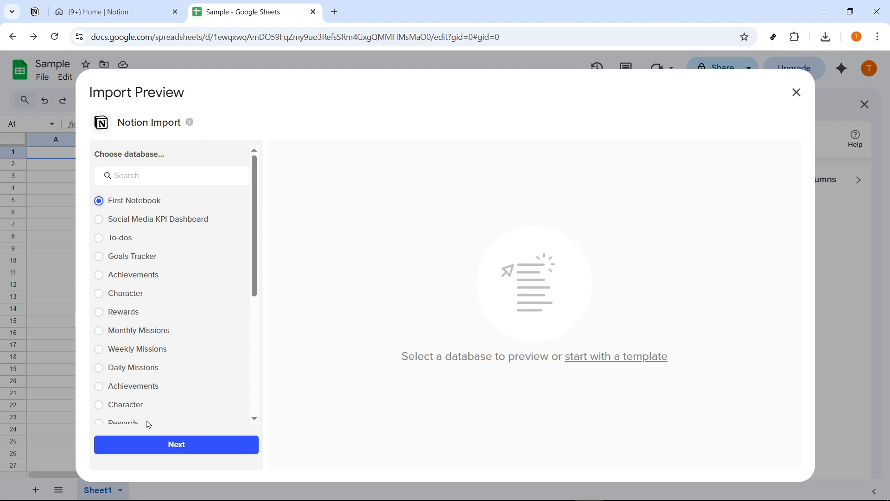
click(180, 446)
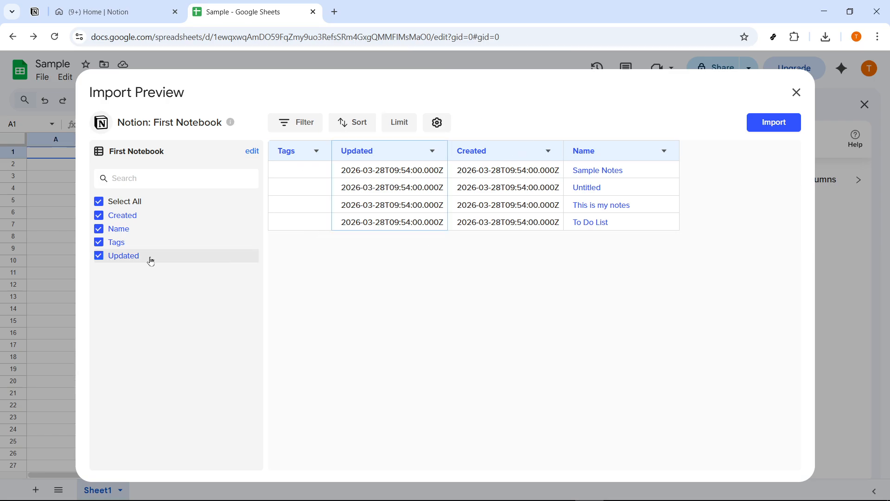
Step: Exclude and re-include the Created and Name fields in the First Notebook import preview
click(110, 217)
click(111, 217)
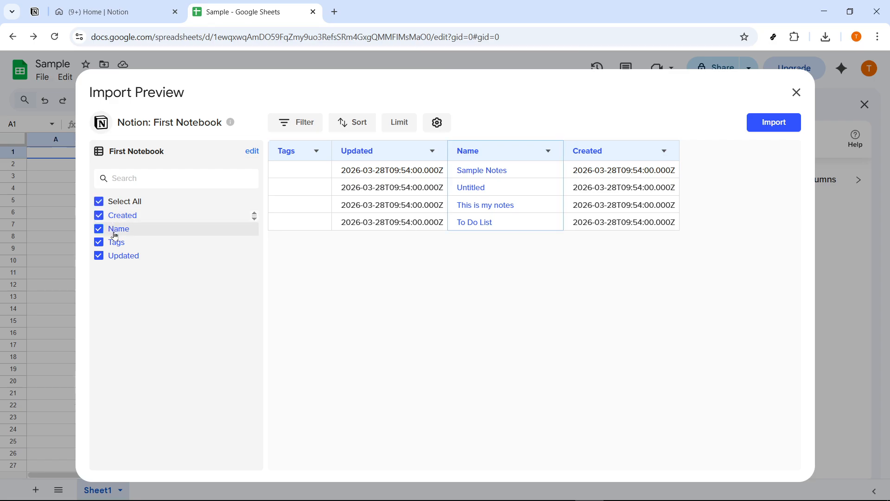
click(115, 231)
double_click(116, 232)
click(117, 233)
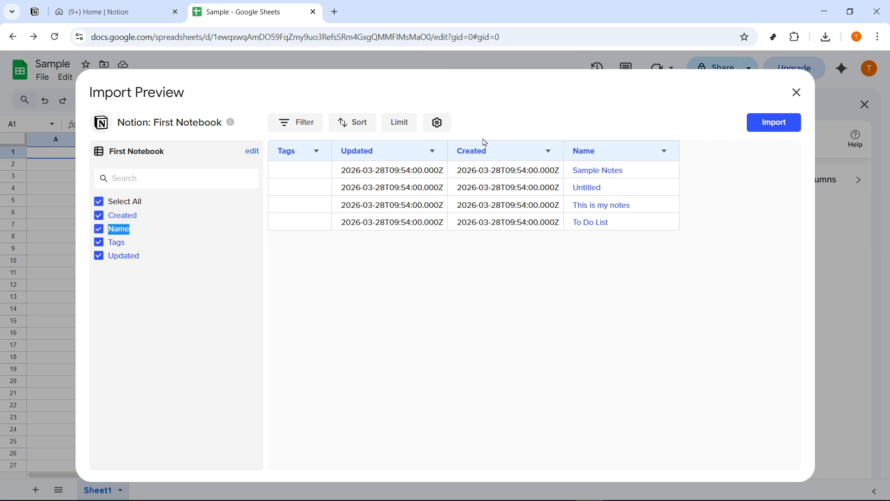
click(433, 152)
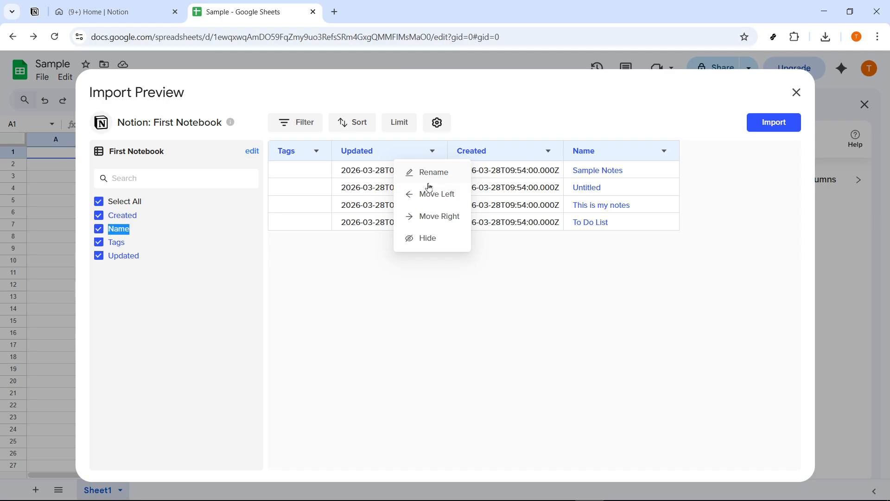
click(395, 265)
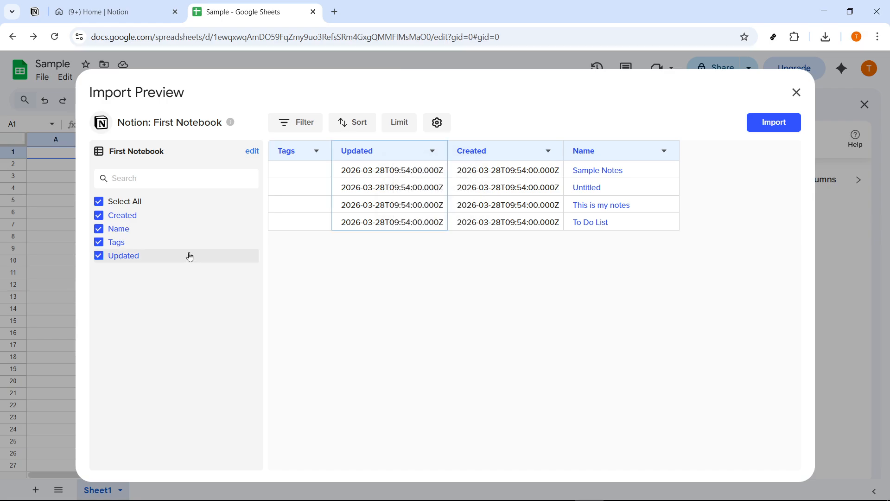
click(101, 218)
click(100, 216)
click(104, 230)
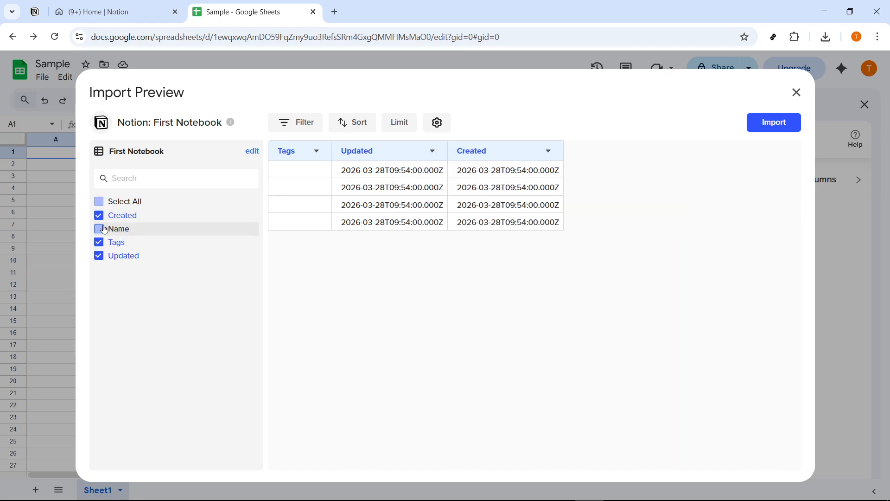
click(104, 230)
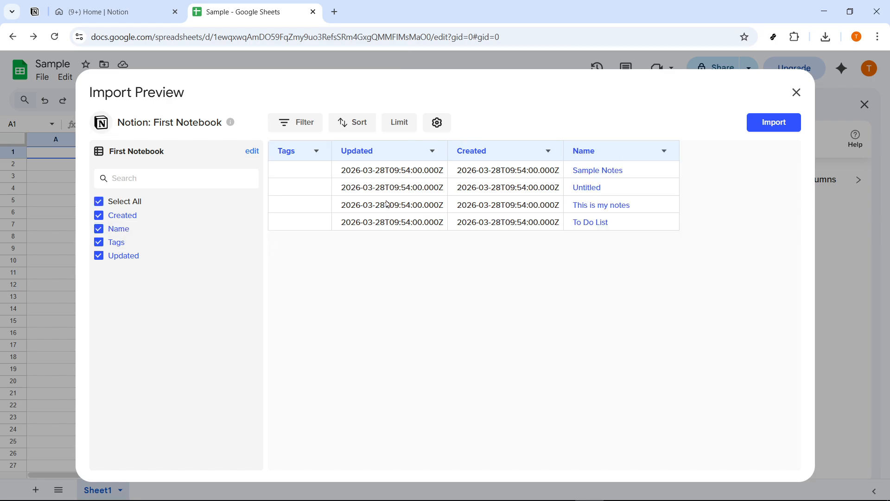
Step: Deselect and reselect all fields in the preview, then import First Notebook without scheduling an auto-refresh
click(99, 203)
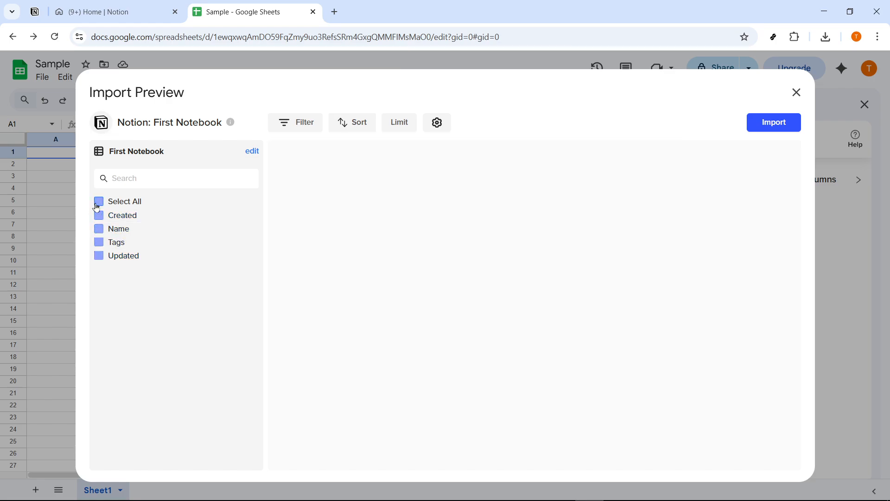
click(98, 204)
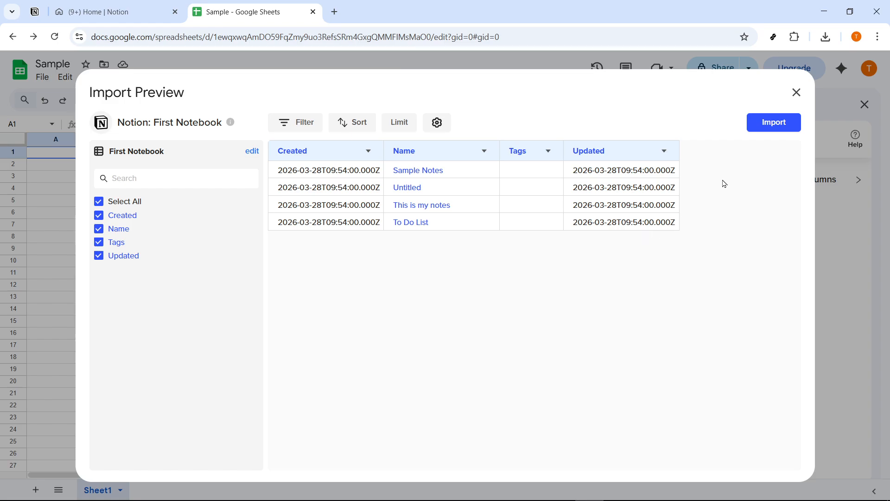
click(782, 123)
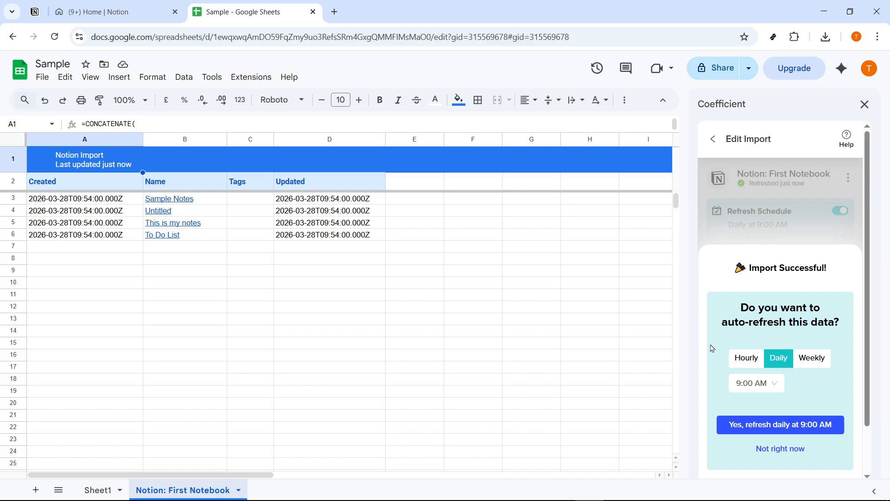
click(775, 450)
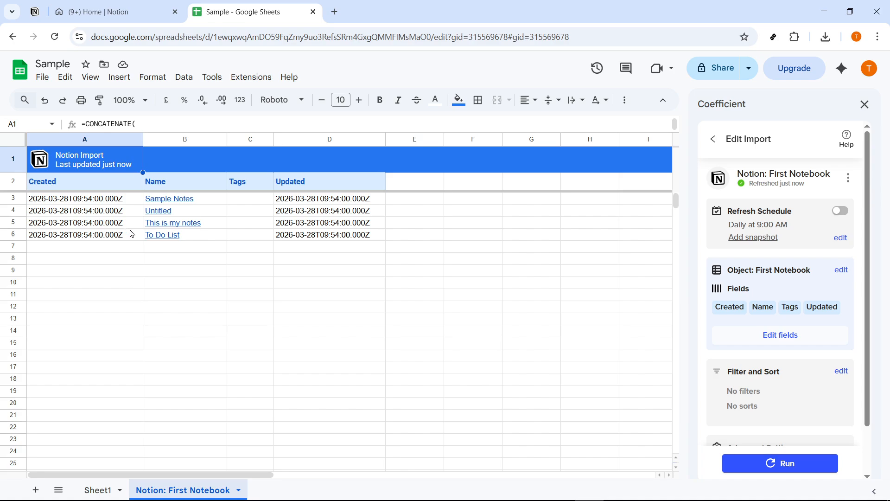
click(204, 269)
click(105, 258)
click(64, 227)
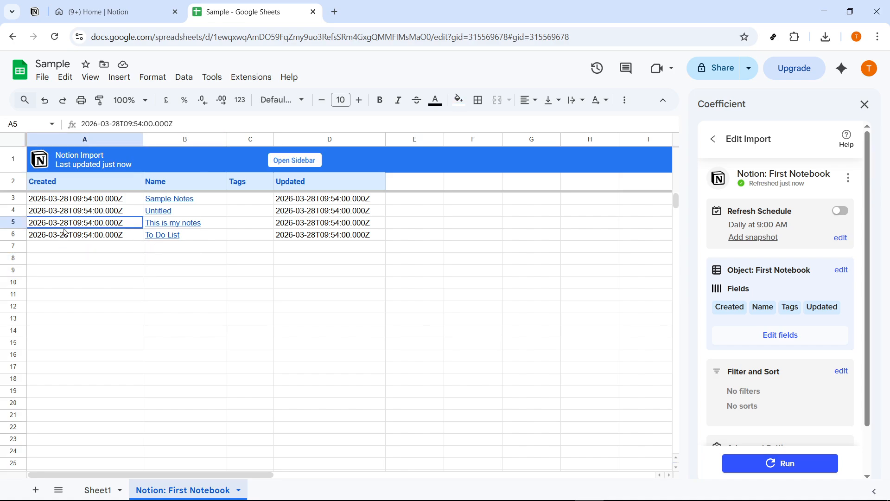
click(80, 256)
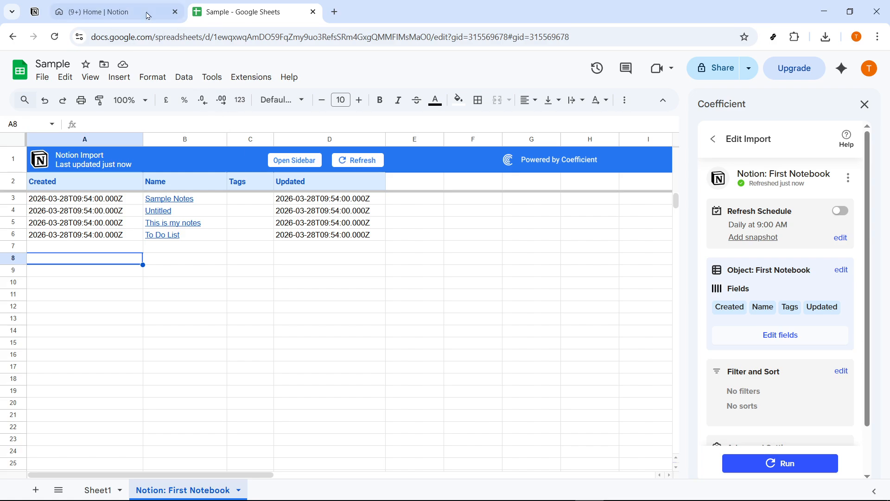
click(116, 12)
click(257, 11)
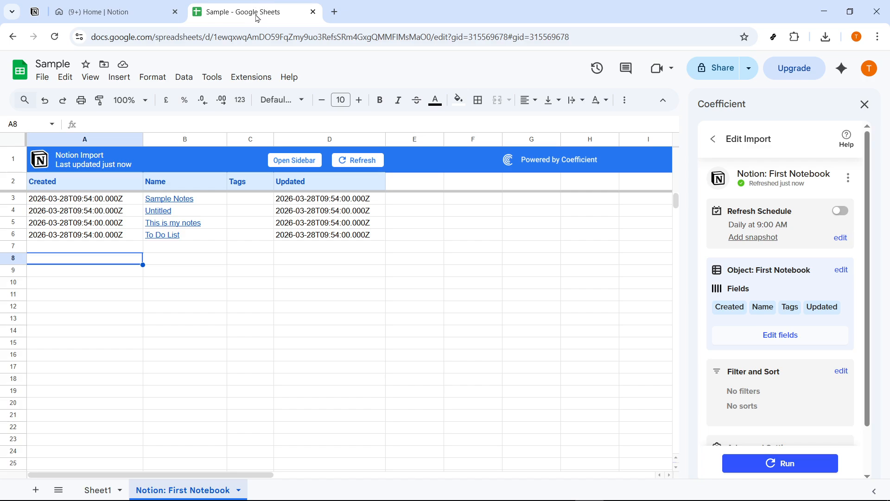
Step: Refresh the imported First Notebook data from the sheet and turn on the import's refresh schedule
click(368, 168)
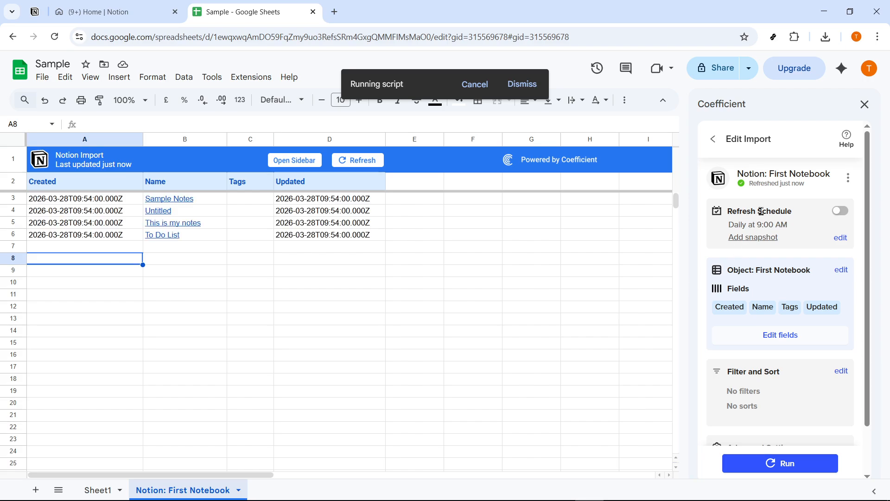
drag(788, 212, 730, 213)
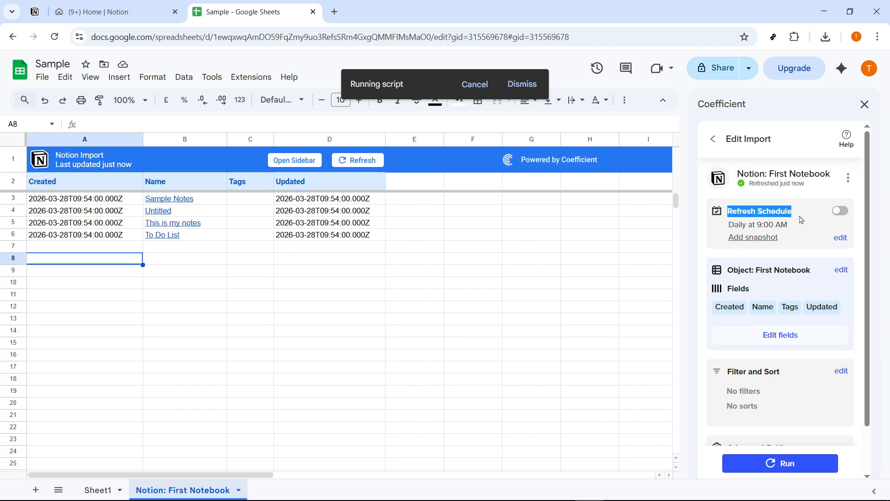
click(840, 211)
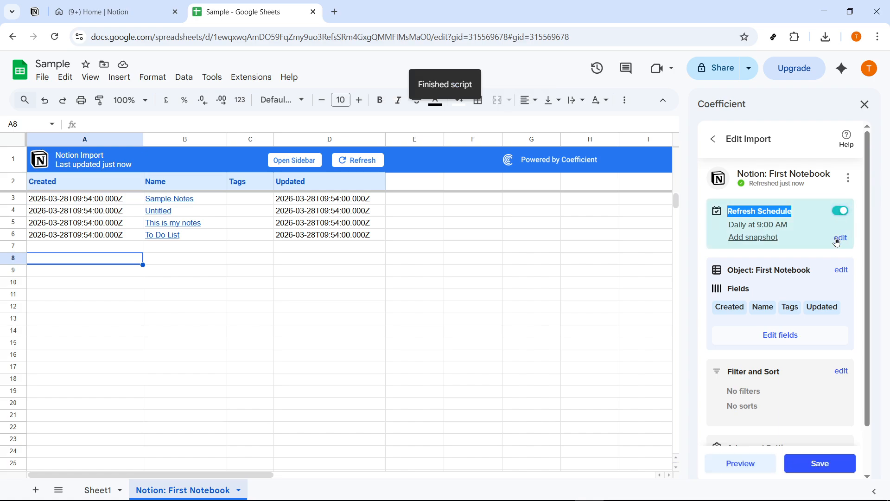
Step: Set the First Notebook import's refresh schedule to Hourly with the interval Every hour
click(839, 239)
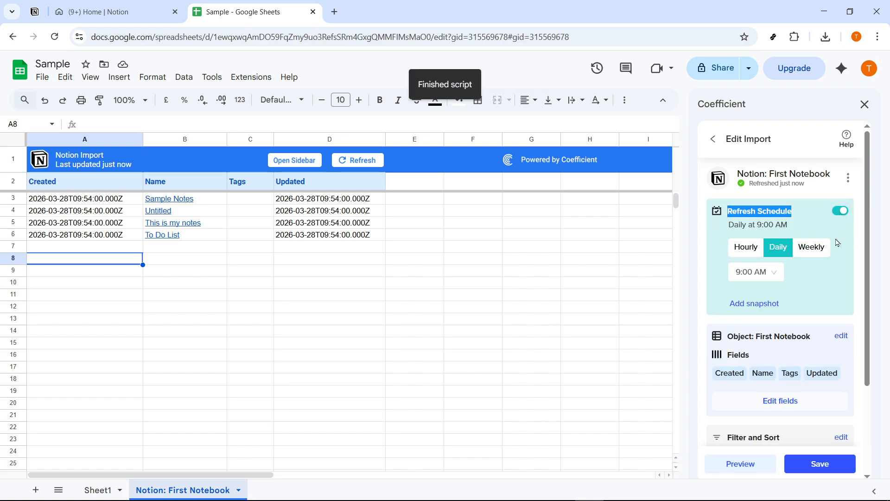
click(750, 253)
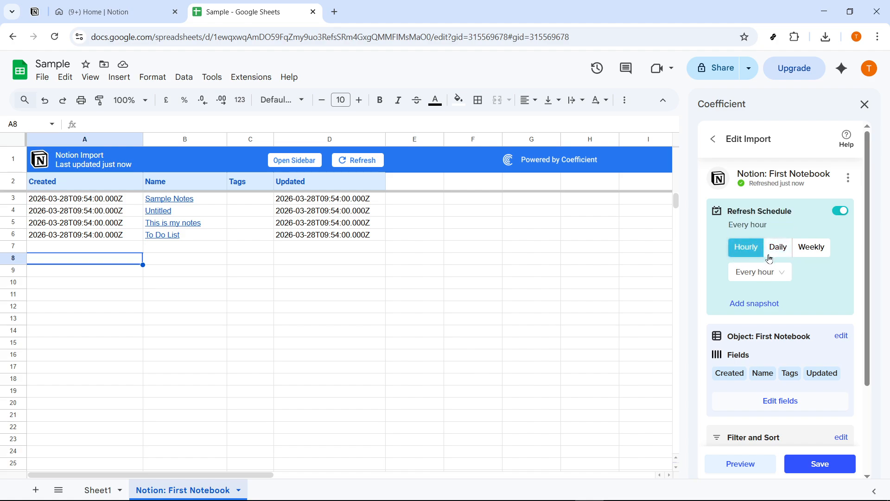
click(779, 253)
click(811, 248)
click(753, 250)
click(771, 275)
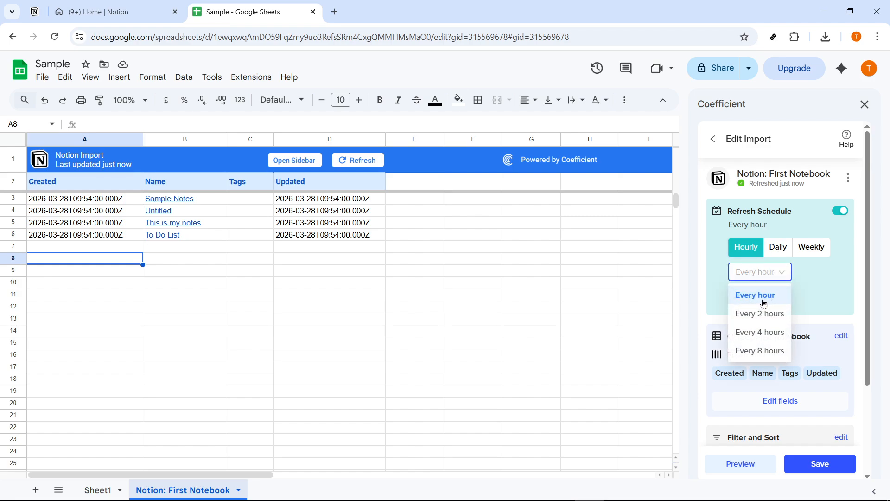
click(766, 301)
click(778, 248)
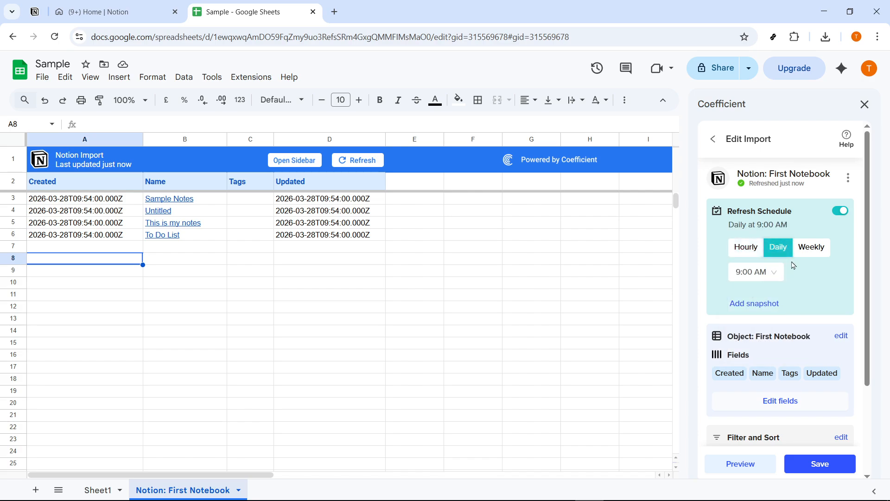
click(754, 253)
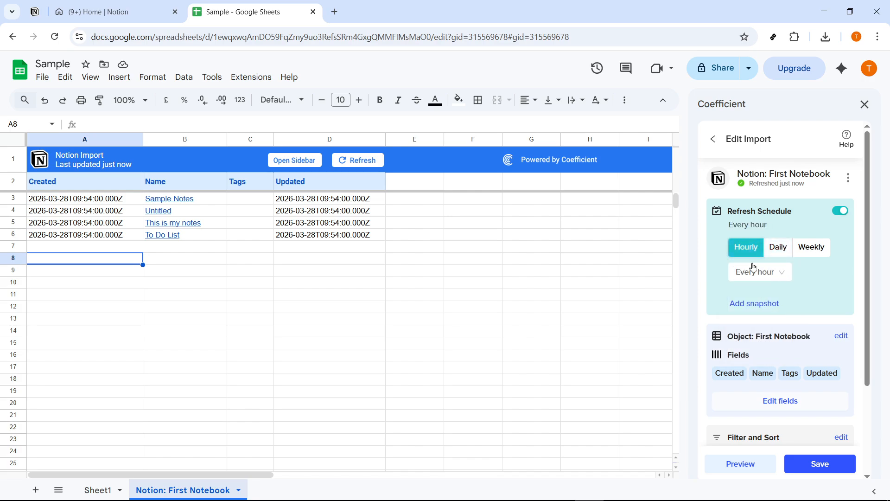
Step: Save the import's hourly schedule and grant Coefficient the one-time auto-refresh permission with the first listed Google account
click(798, 467)
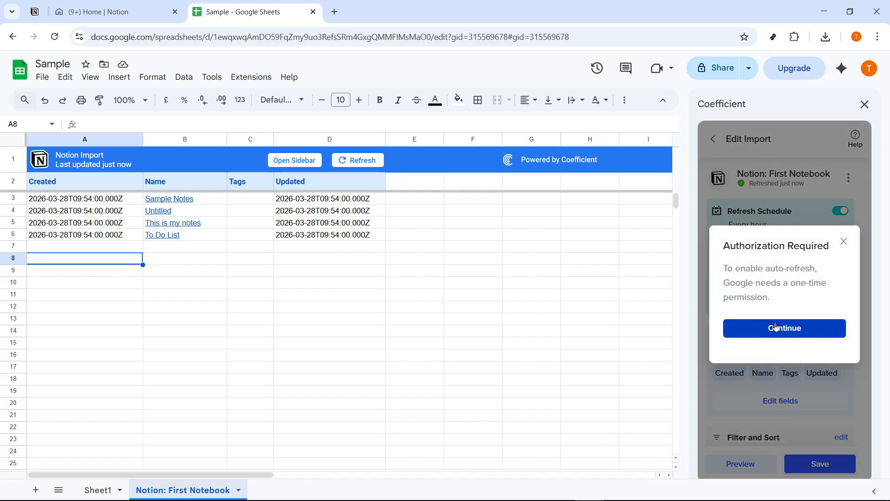
click(778, 335)
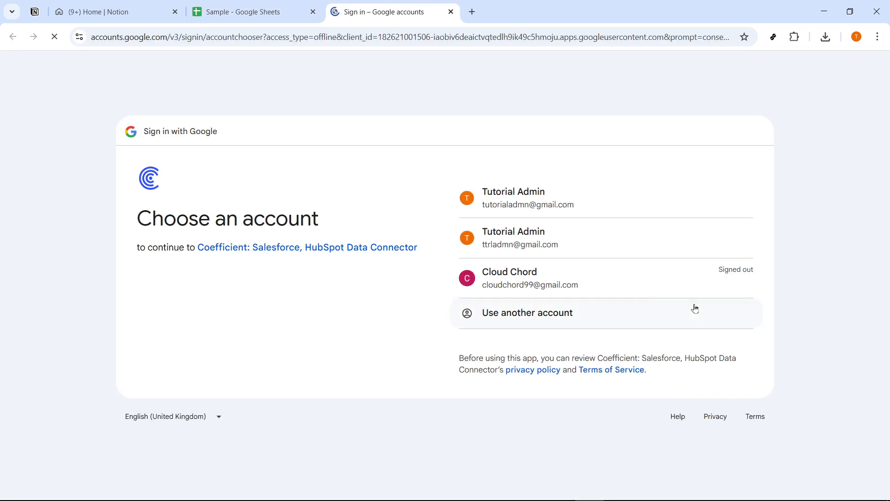
click(550, 199)
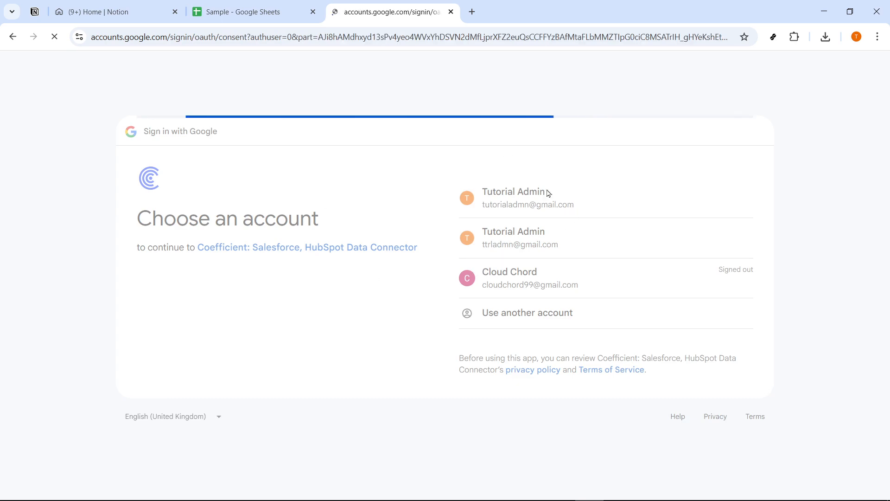
click(659, 402)
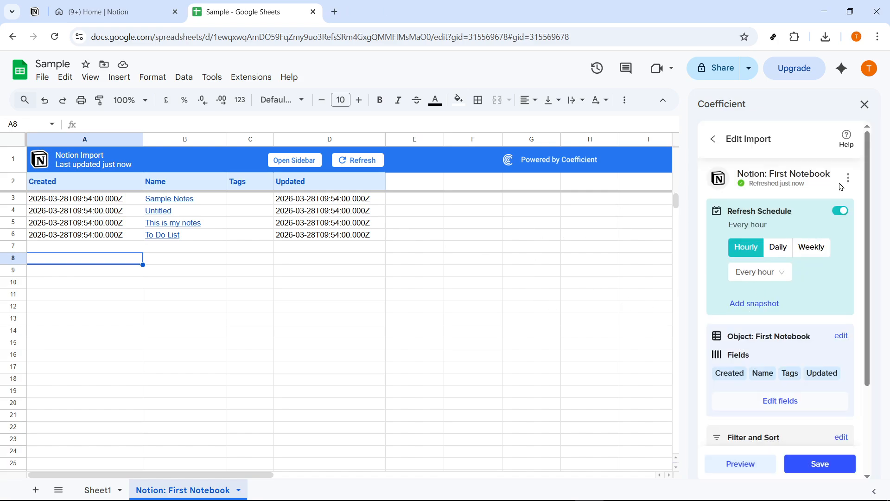
Step: Look through the First Notebook import settings and go back from the Edit Import view
scroll(823, 255, down, 3)
scroll(807, 257, up, 3)
click(714, 139)
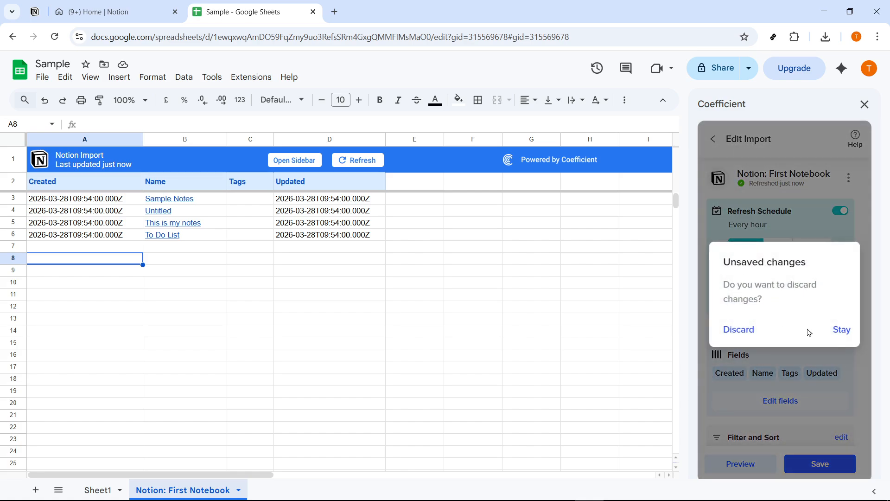